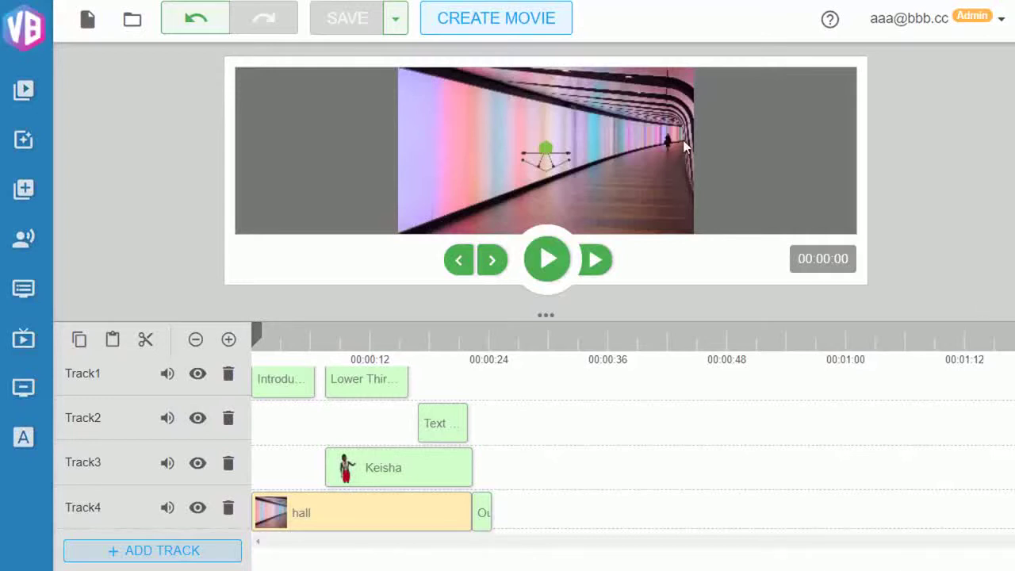
- Begin a fresh, empty project holding just Track1 with a black preview
click(514, 24)
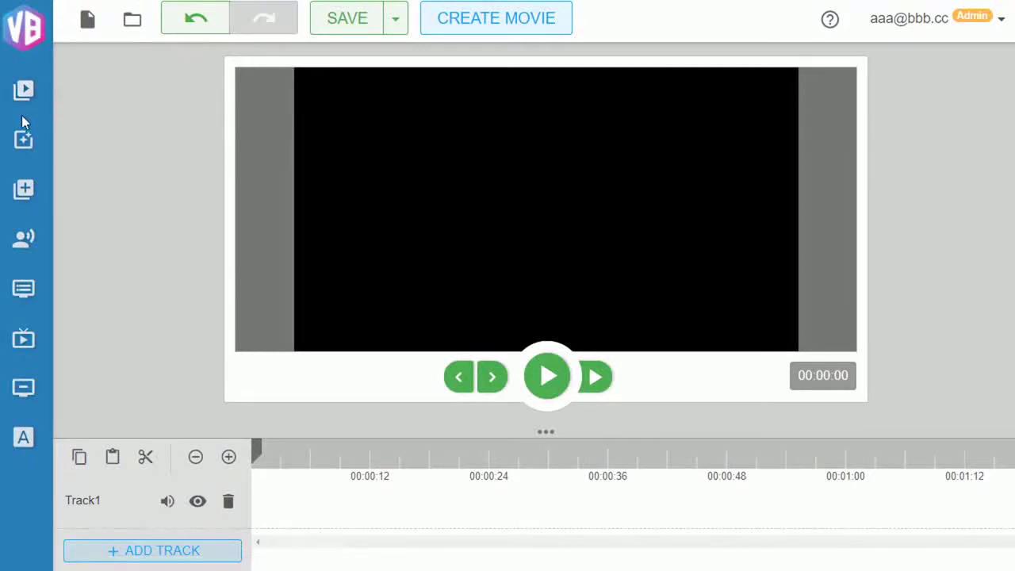
- Add three timeline tracks and dock the 59-second countdown timer to the right of the editor
click(182, 555)
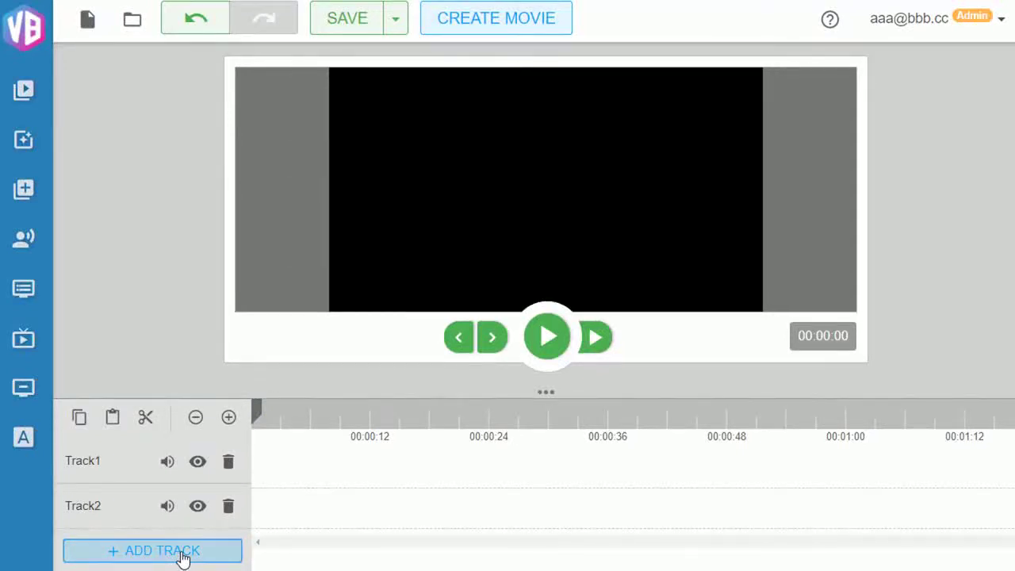
click(181, 555)
click(146, 562)
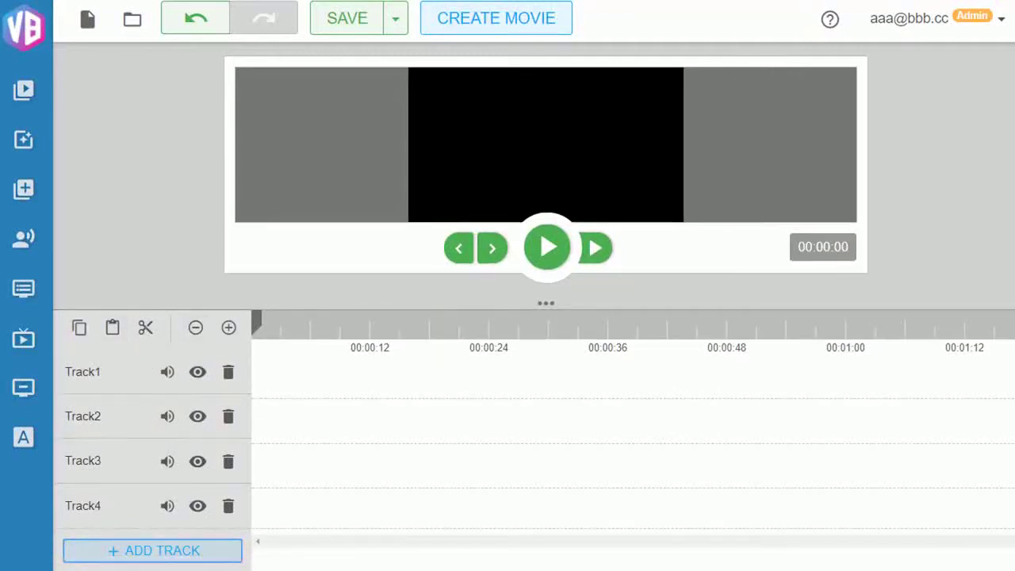
drag(0, 73, 888, 121)
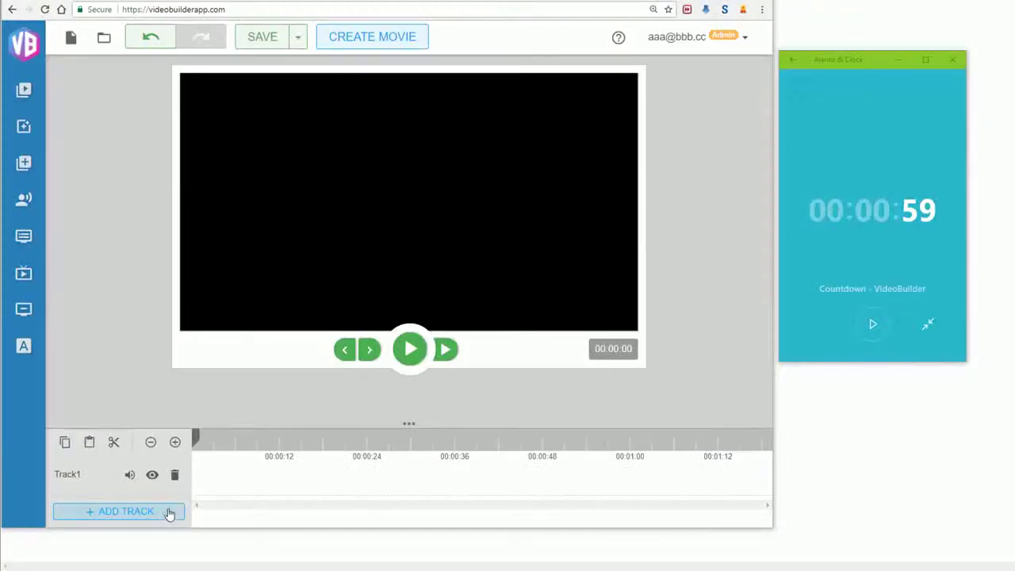
- Add tracks and drop the Abstract 'hall' image onto Track4 as the background
click(163, 516)
click(162, 515)
click(163, 515)
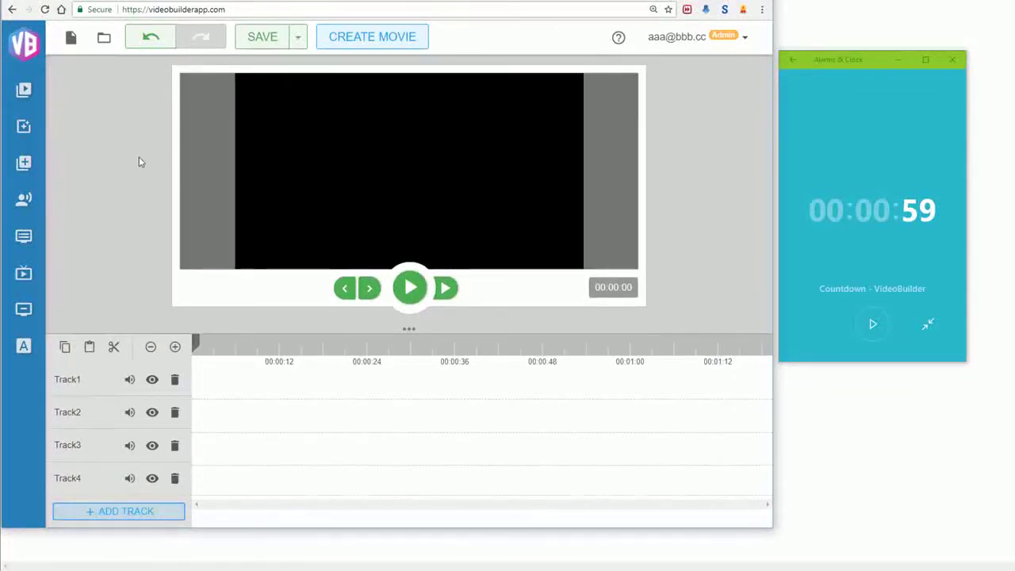
click(23, 89)
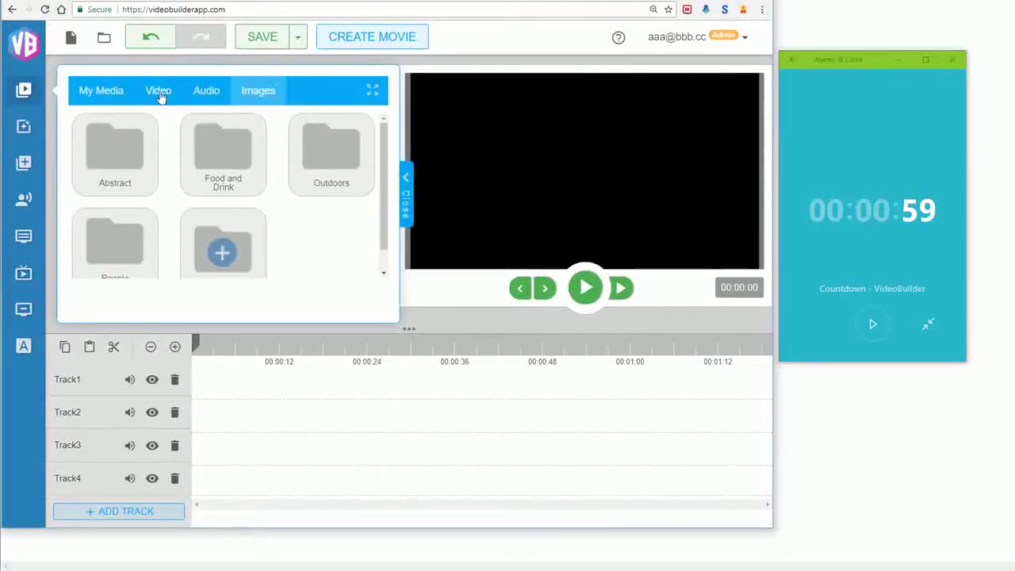
click(135, 143)
scroll(160, 205, down, 3)
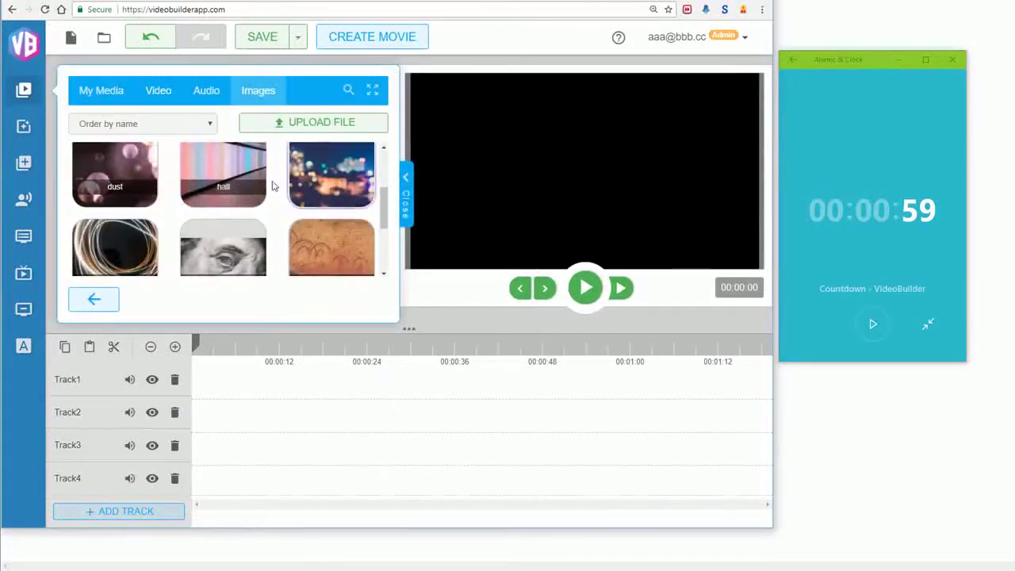
drag(201, 168, 224, 489)
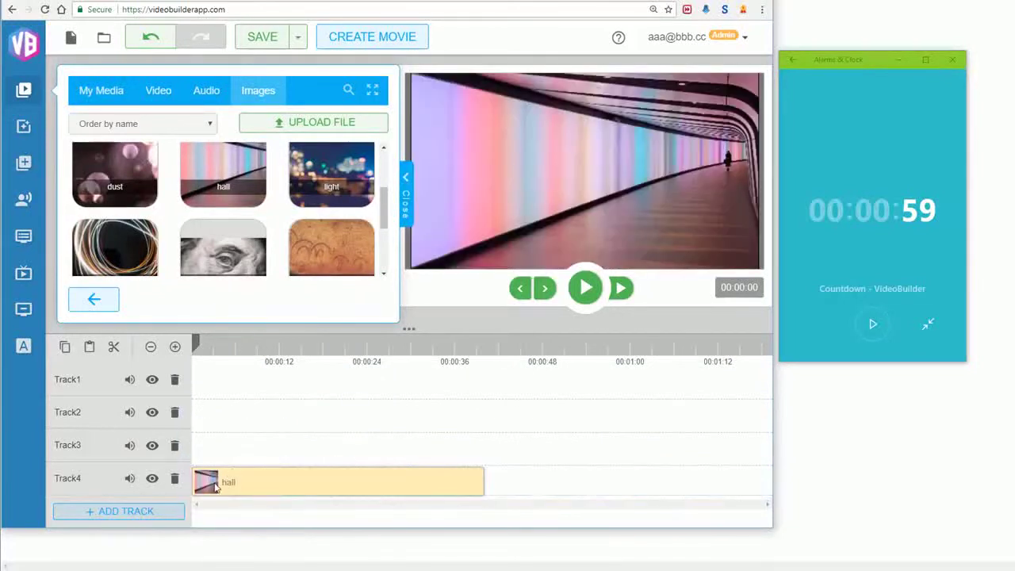
click(407, 204)
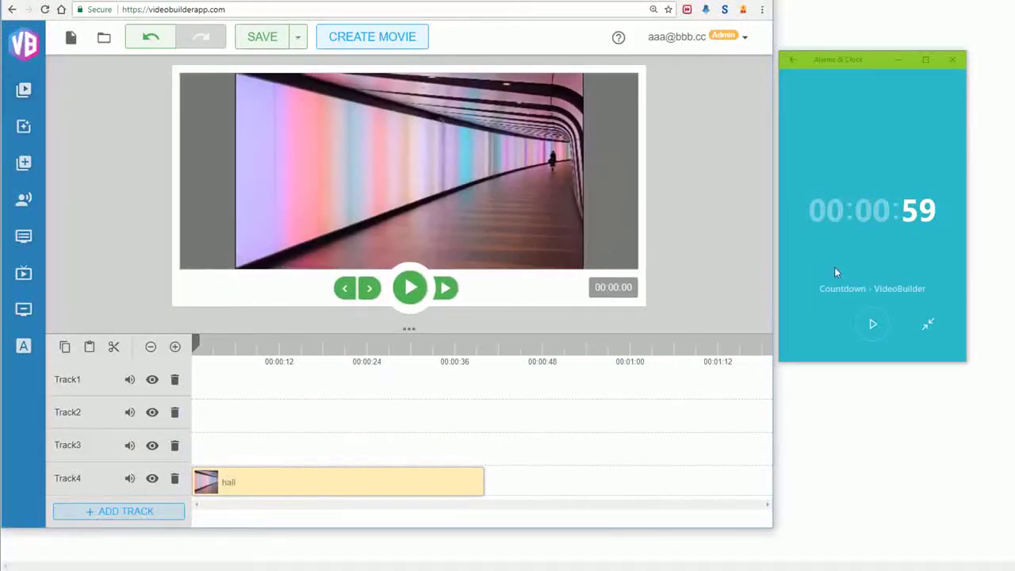
- Start the countdown timer and choose Keisha as the talking avatar
click(877, 326)
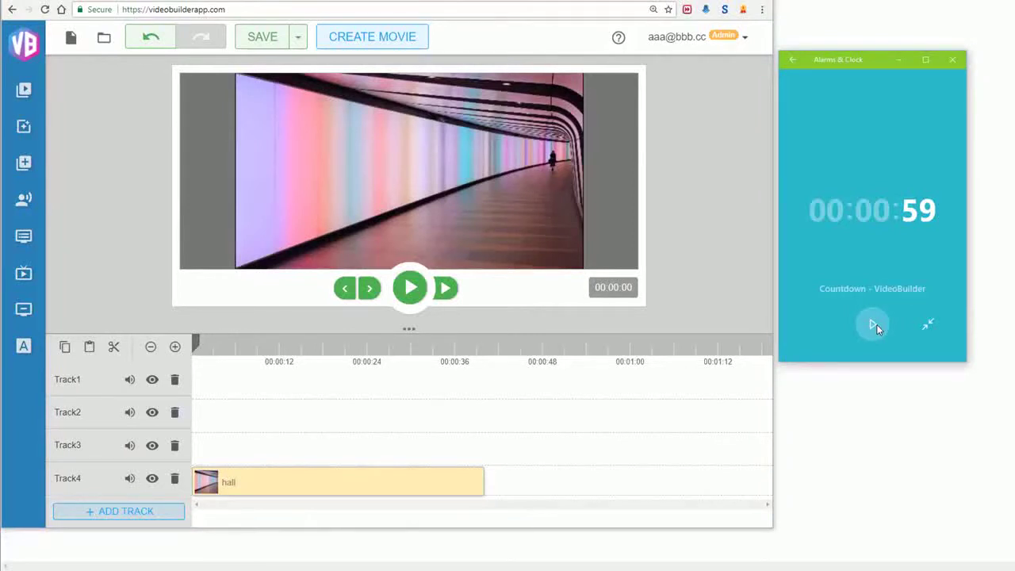
click(876, 326)
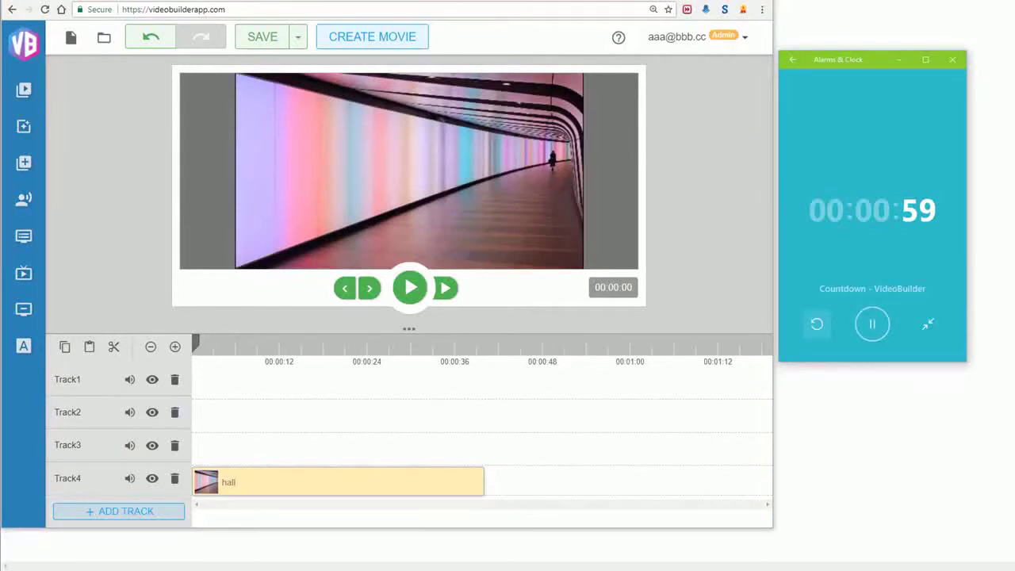
click(23, 199)
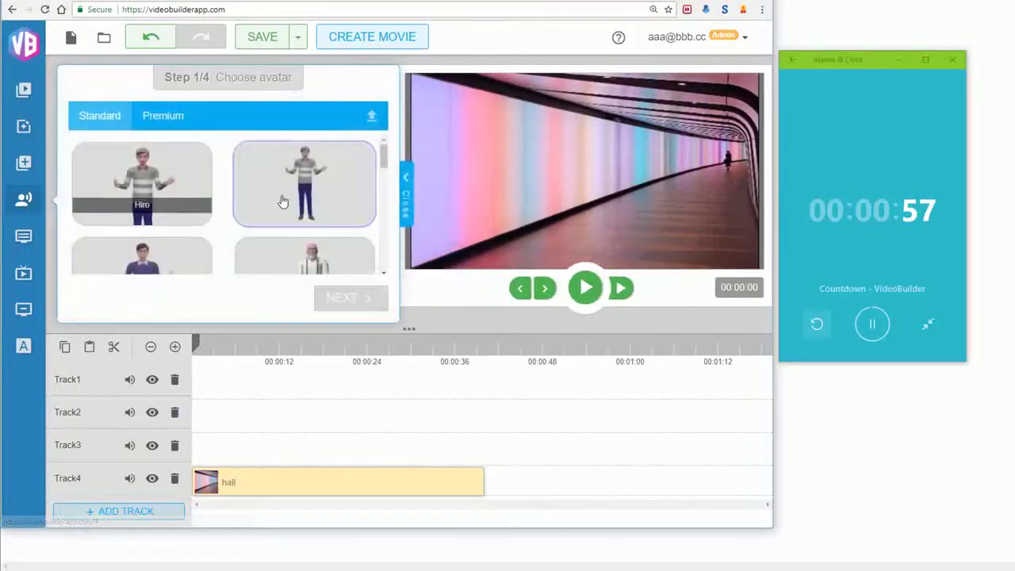
scroll(238, 208, down, 5)
click(190, 214)
click(346, 297)
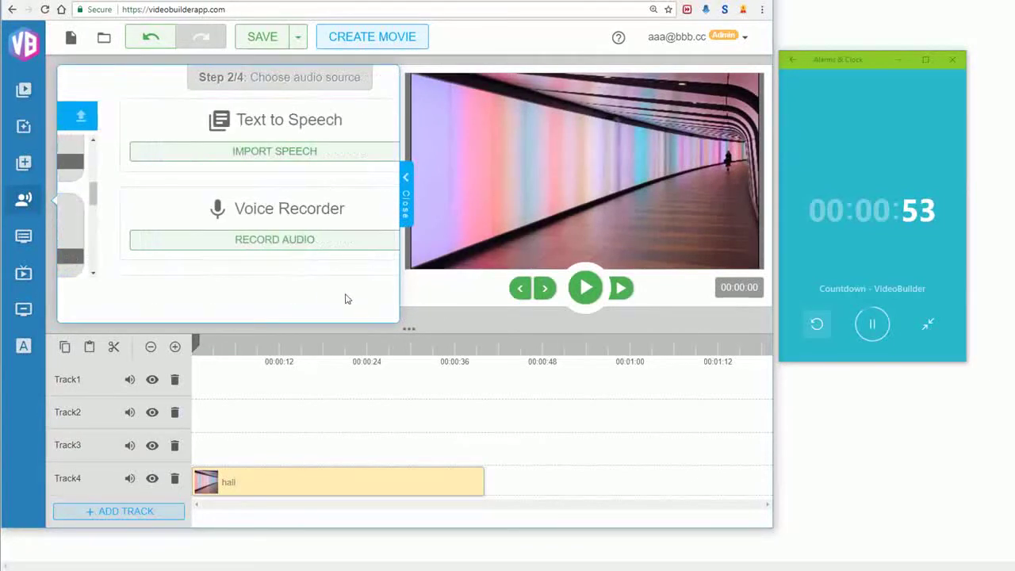
- Paste the prepared script as text-to-speech and pick the Salli voice
click(251, 158)
right_click(208, 183)
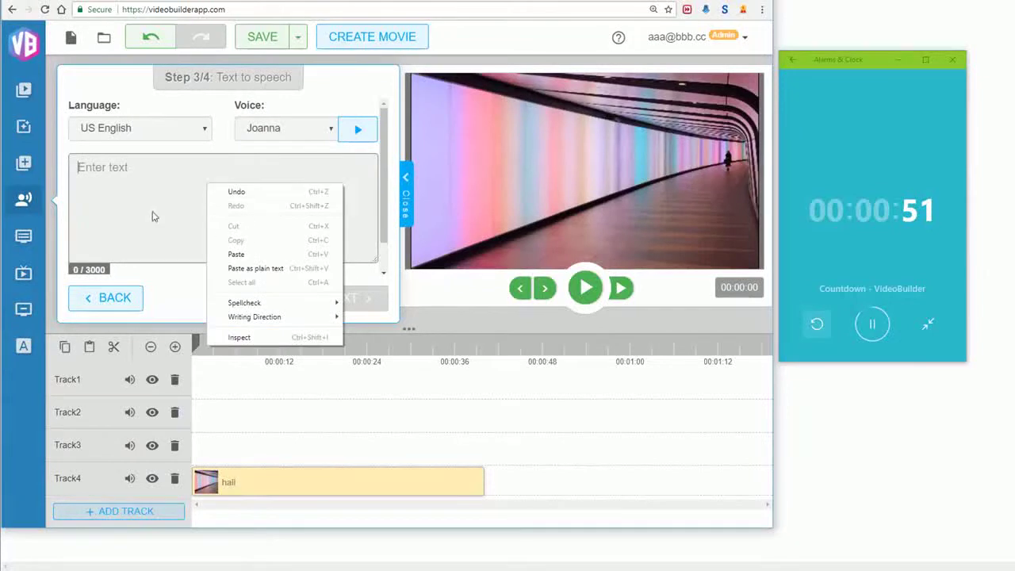
right_click(180, 203)
click(238, 278)
click(318, 131)
click(262, 161)
- Generate the speech and place the Keisha avatar clip on Track3
scroll(234, 256, down, 1)
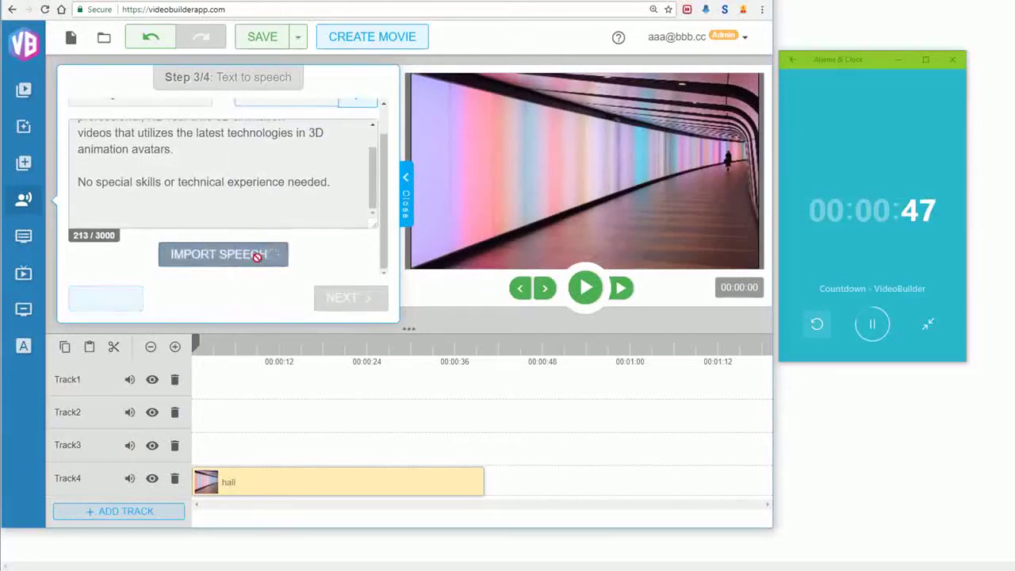
click(234, 255)
click(351, 301)
drag(322, 265, 272, 449)
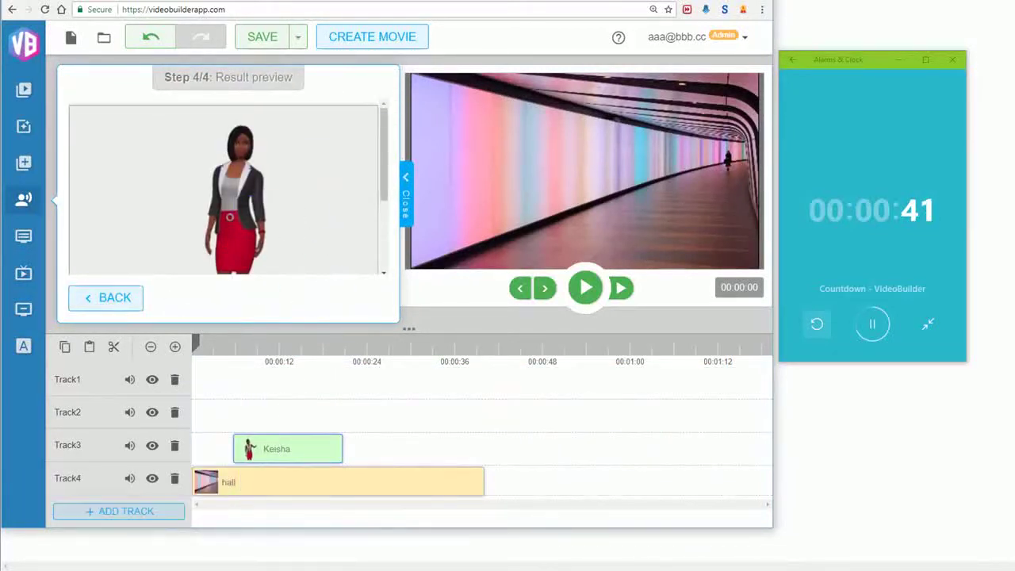
- Place the Introduction 2 intro (VIDEO BUILDER title, 3000 ms delay) at the start of Track1
click(24, 274)
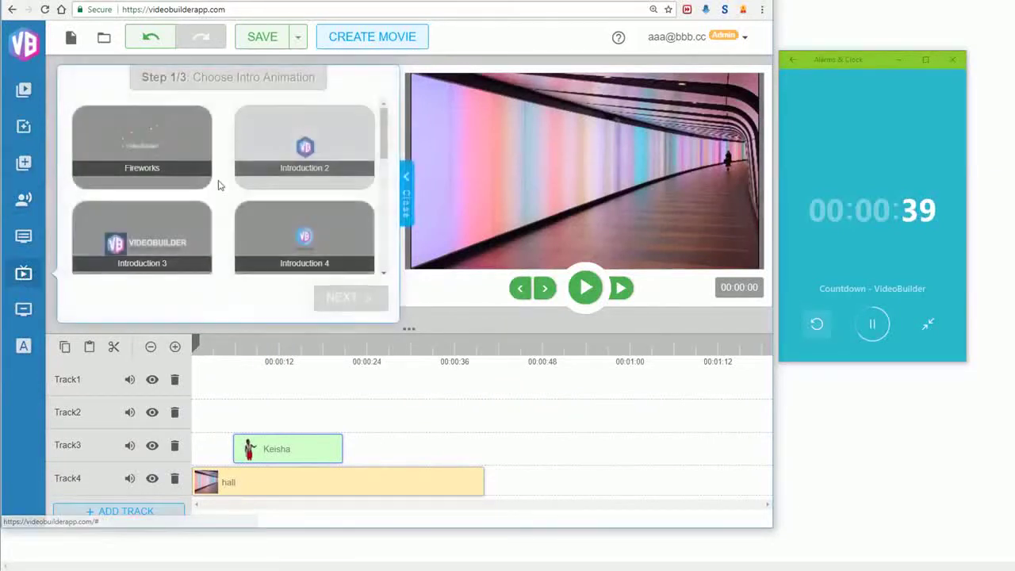
click(323, 184)
click(351, 299)
scroll(333, 179, down, 3)
scroll(360, 190, up, 3)
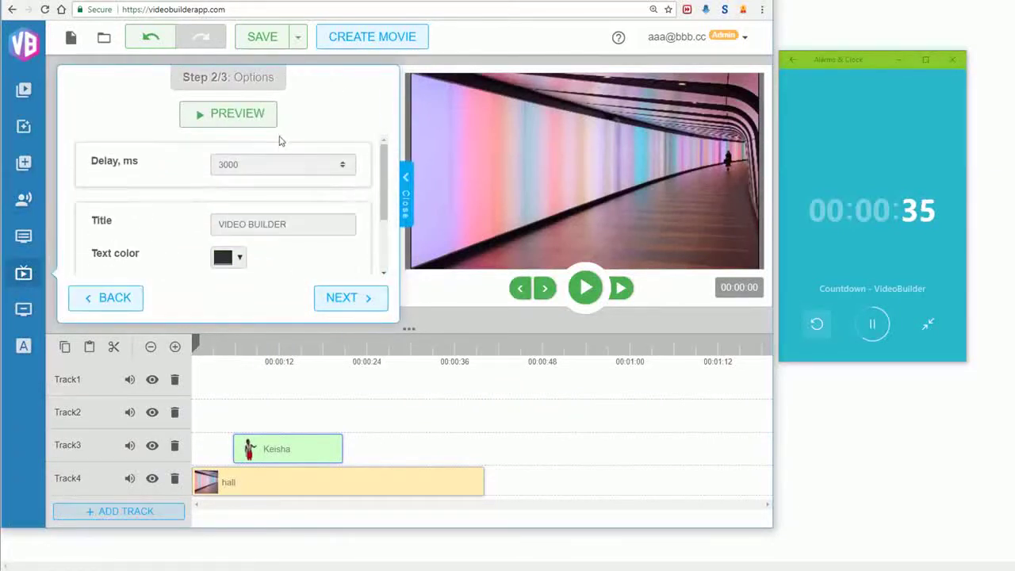
click(357, 299)
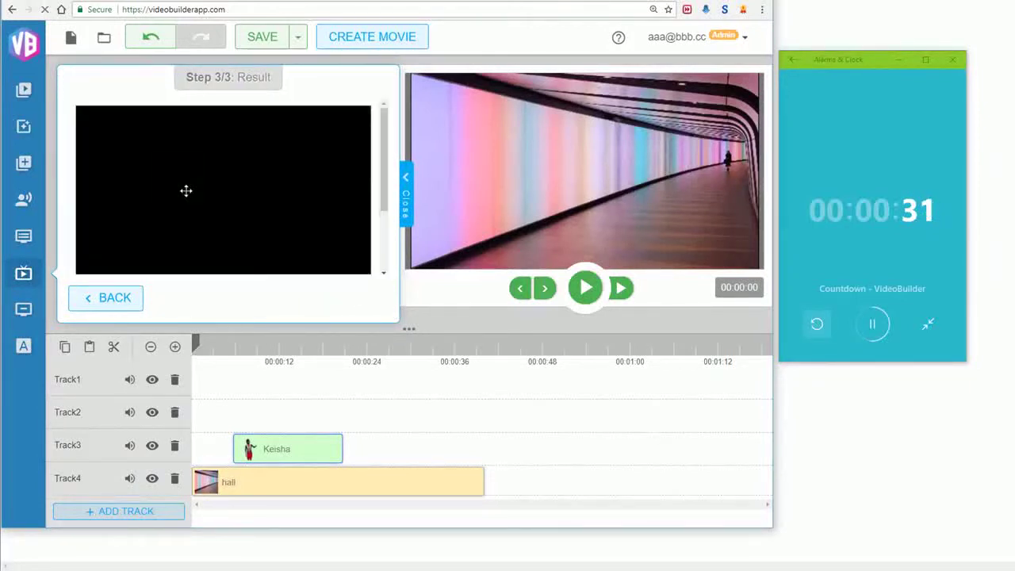
drag(245, 191, 226, 397)
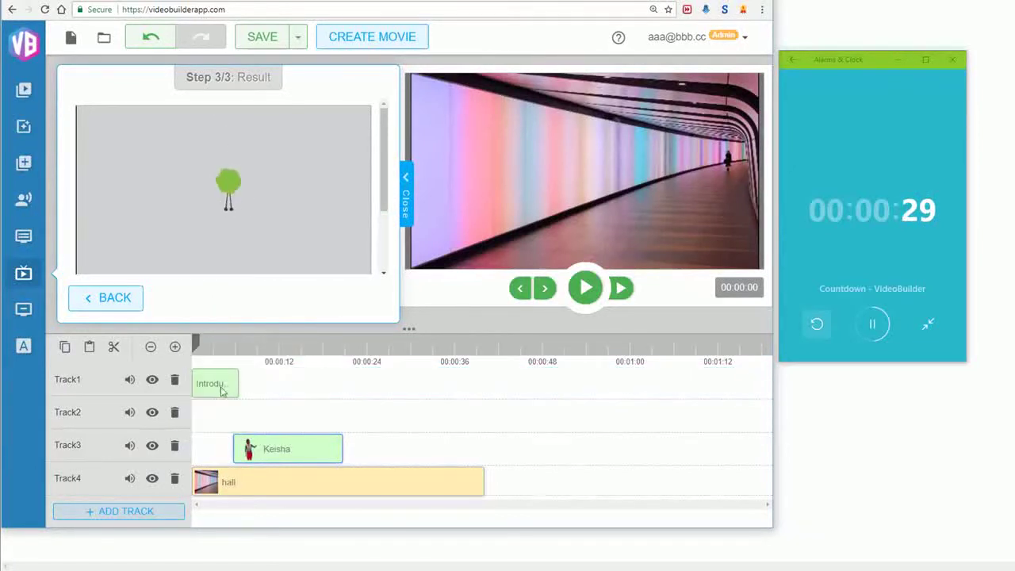
click(23, 346)
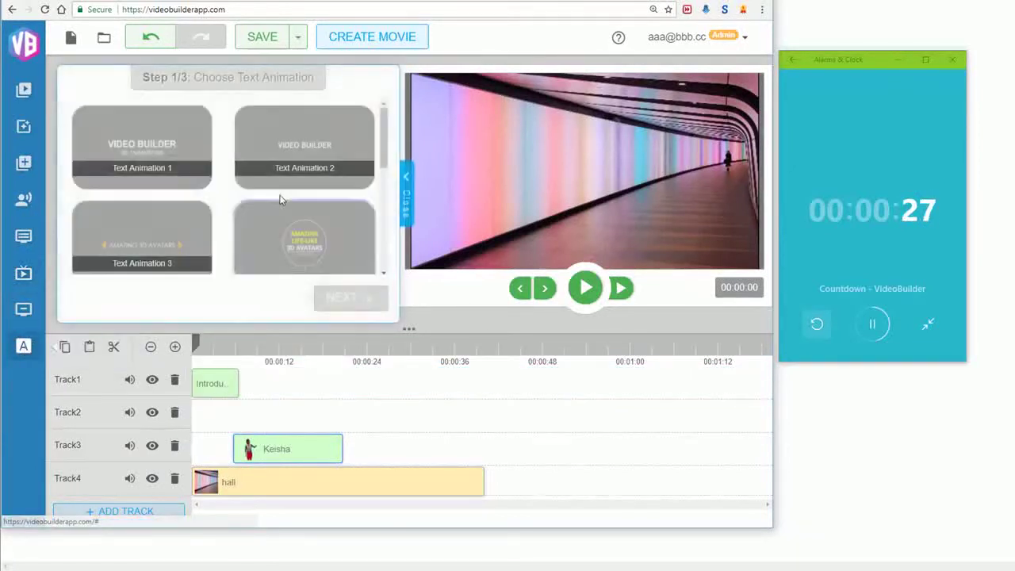
- Add Text Animation 7 ('AMAZING LIFE-LIFE 3D AVATARS', 2000 ms delay) to Track1 after the intro
scroll(183, 234, down, 3)
click(142, 242)
click(344, 298)
scroll(256, 179, down, 4)
scroll(356, 236, up, 2)
scroll(356, 236, down, 2)
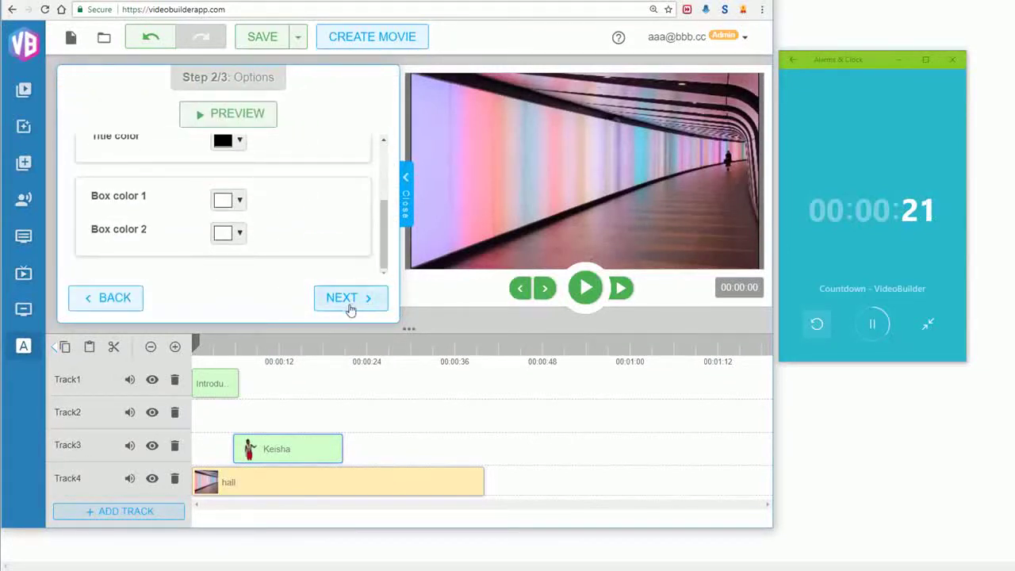
click(349, 301)
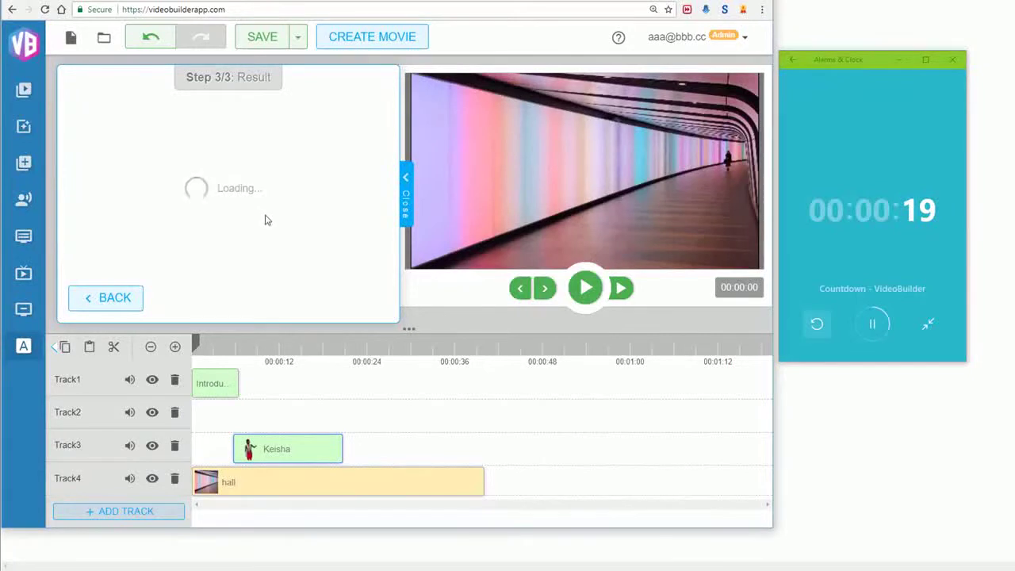
mouse_move(215, 191)
mouse_down()
mouse_move(294, 254)
mouse_move(336, 390)
mouse_move(274, 389)
mouse_move(284, 389)
mouse_up()
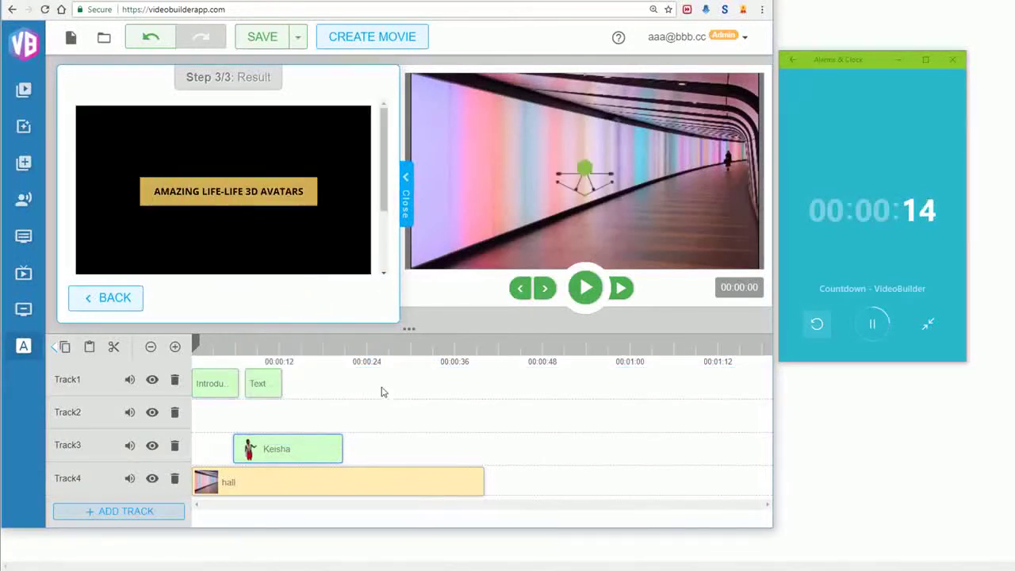
- Put Outro 4, the YouTube 'Subscribe /videobuilder' animation, on Track3 after Keisha, then close the panel
click(24, 310)
scroll(374, 168, down, 2)
click(337, 207)
click(349, 298)
scroll(317, 191, down, 4)
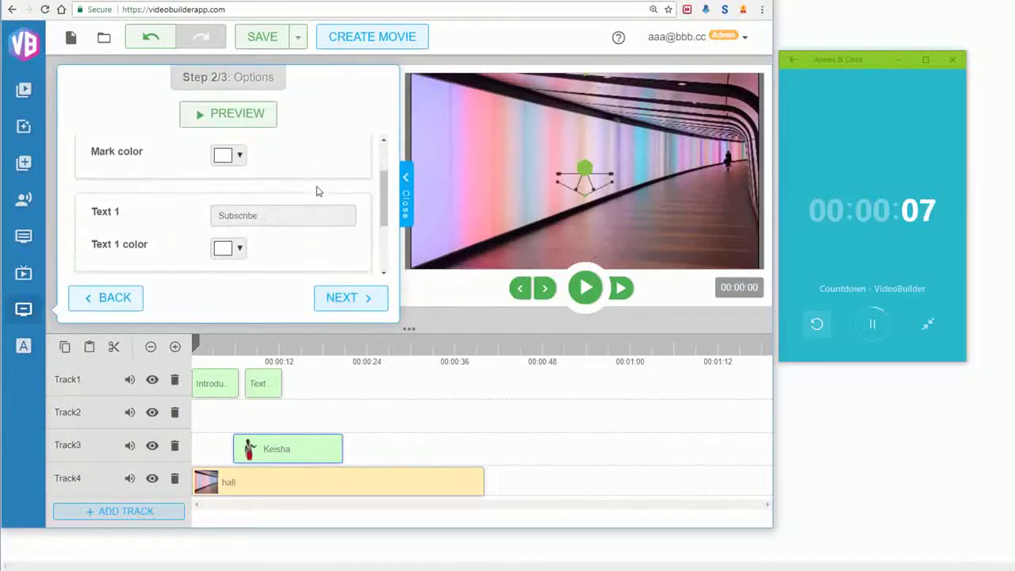
scroll(255, 204, up, 4)
click(357, 298)
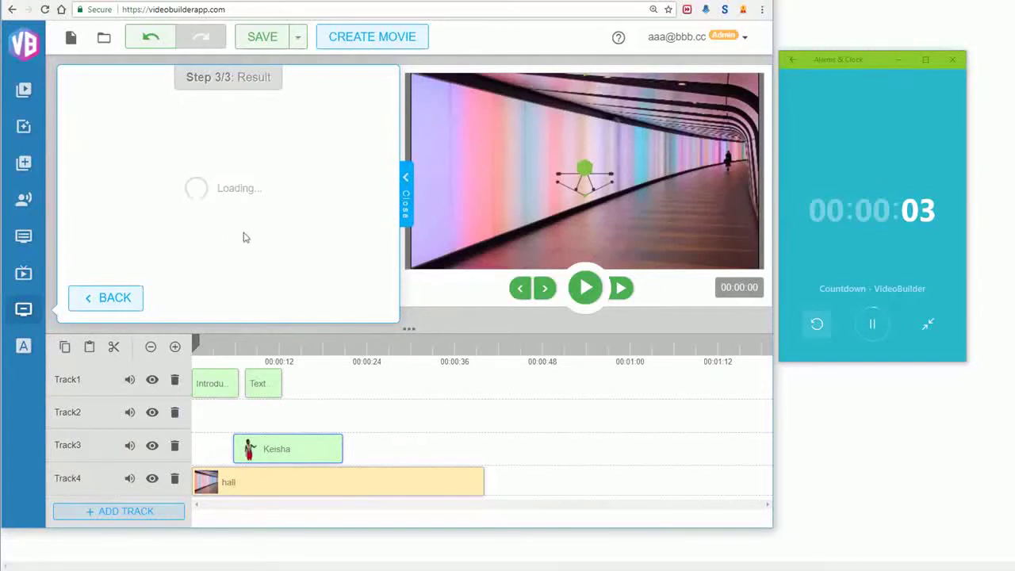
drag(256, 175, 539, 460)
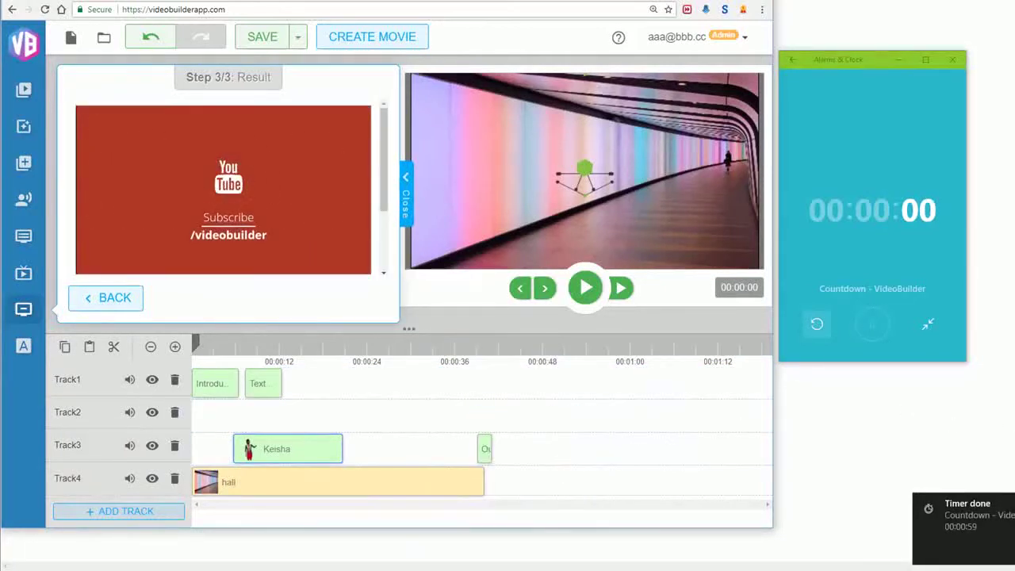
click(403, 216)
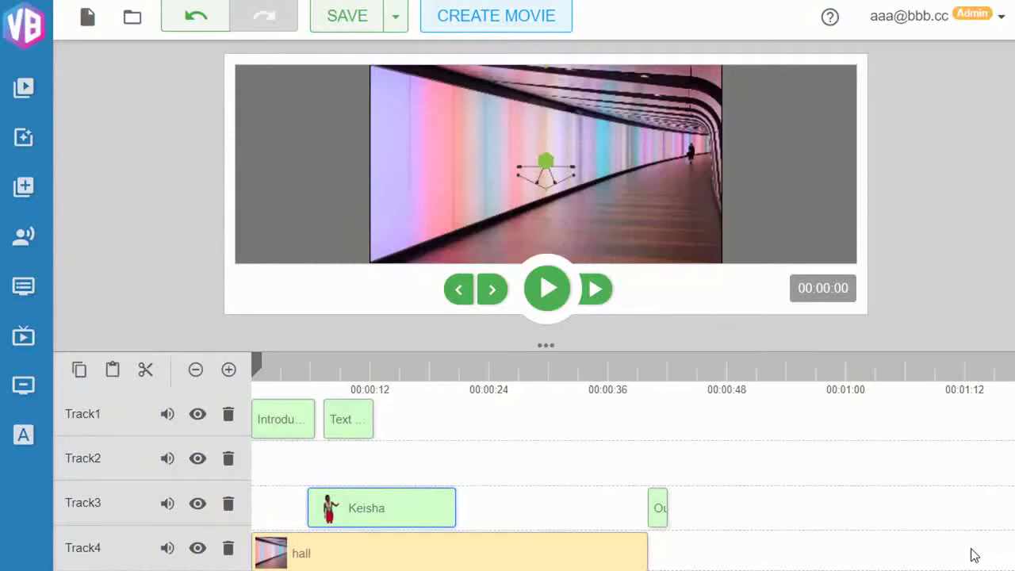
- Render the movie as a Medium-quality 720p mp4 named 'videobuilderdemofinal'
click(525, 22)
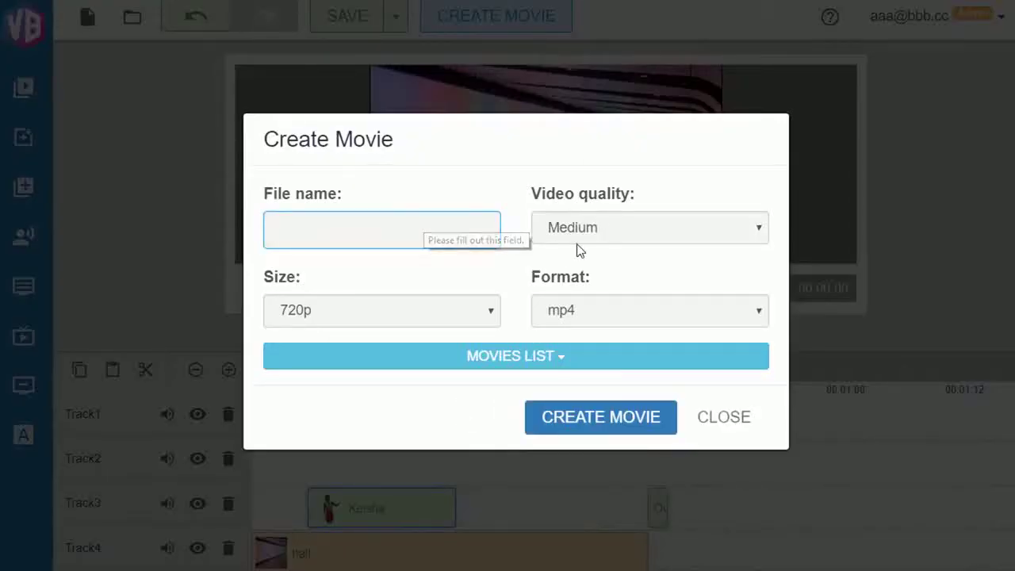
click(649, 230)
click(460, 246)
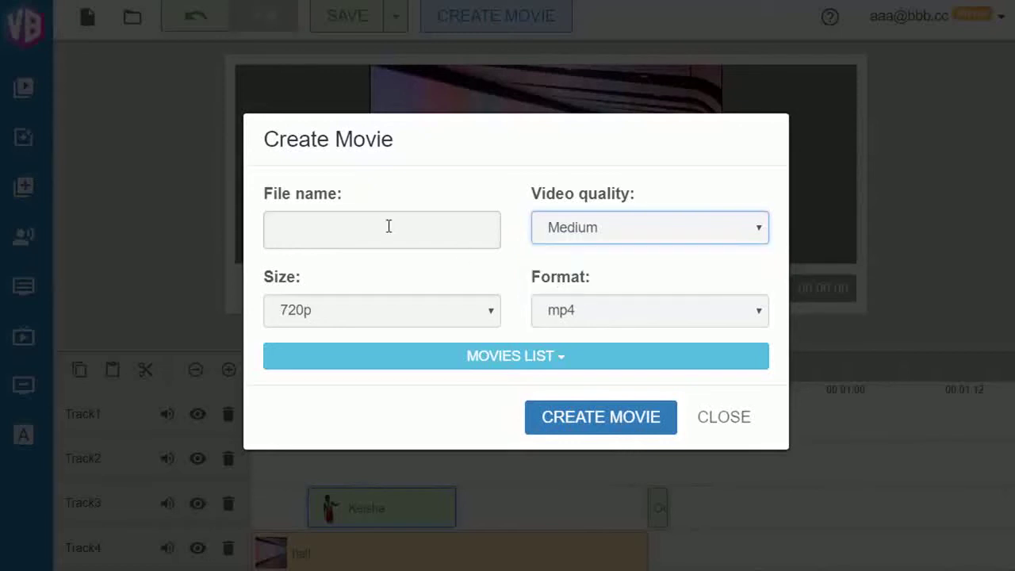
text(pr)
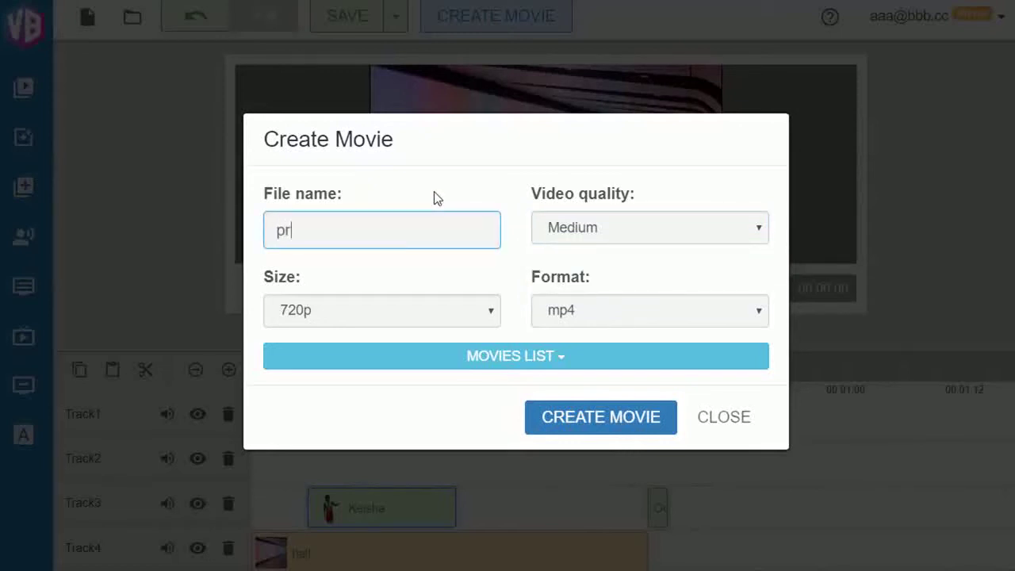
key(BackSpace)
text(videobuiolderdemofinal)
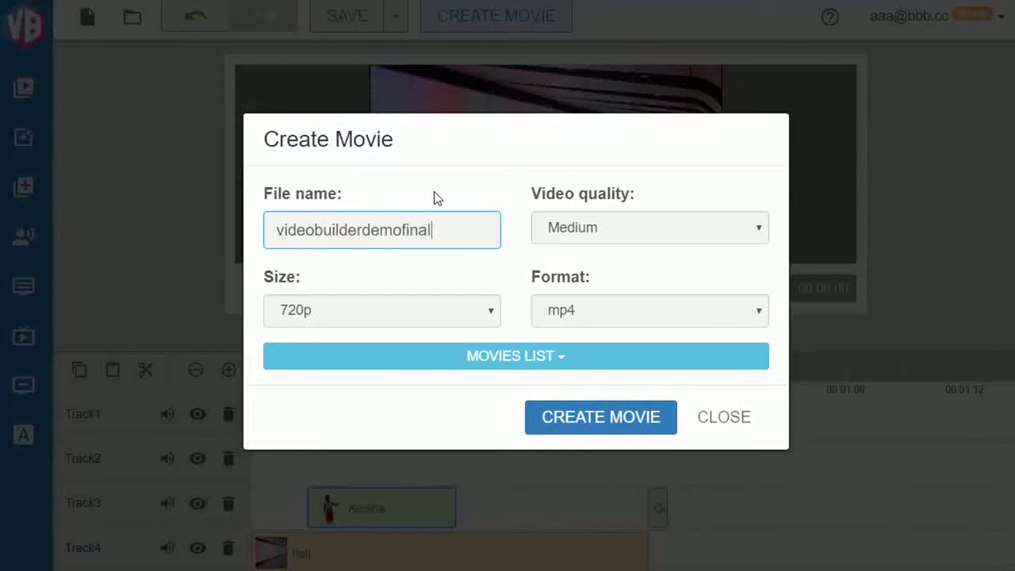
click(629, 421)
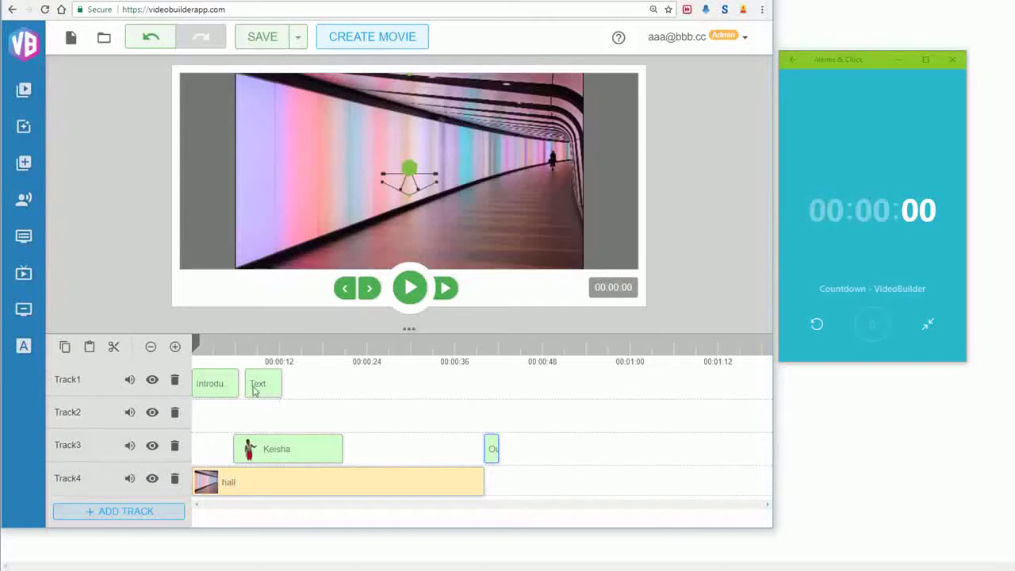
- Use Resize and move to shift the Keisha avatar to the right of the hallway, then save
right_click(266, 453)
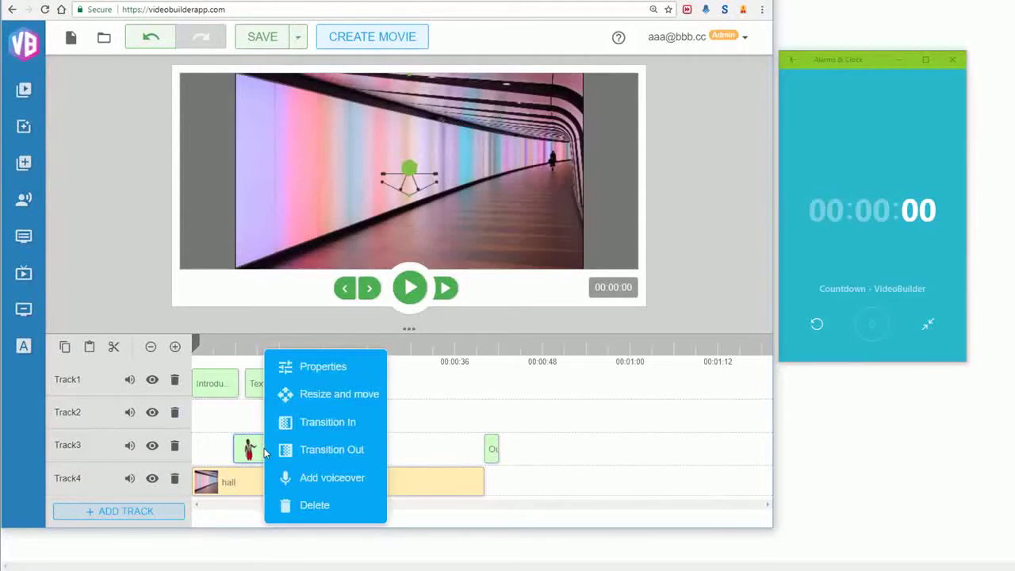
click(310, 394)
drag(391, 245, 591, 252)
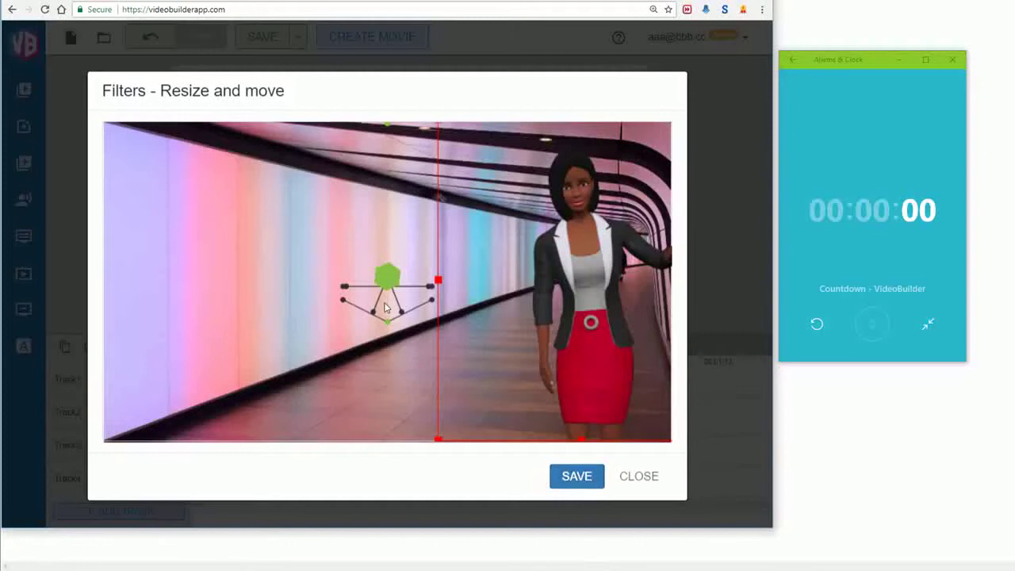
click(588, 475)
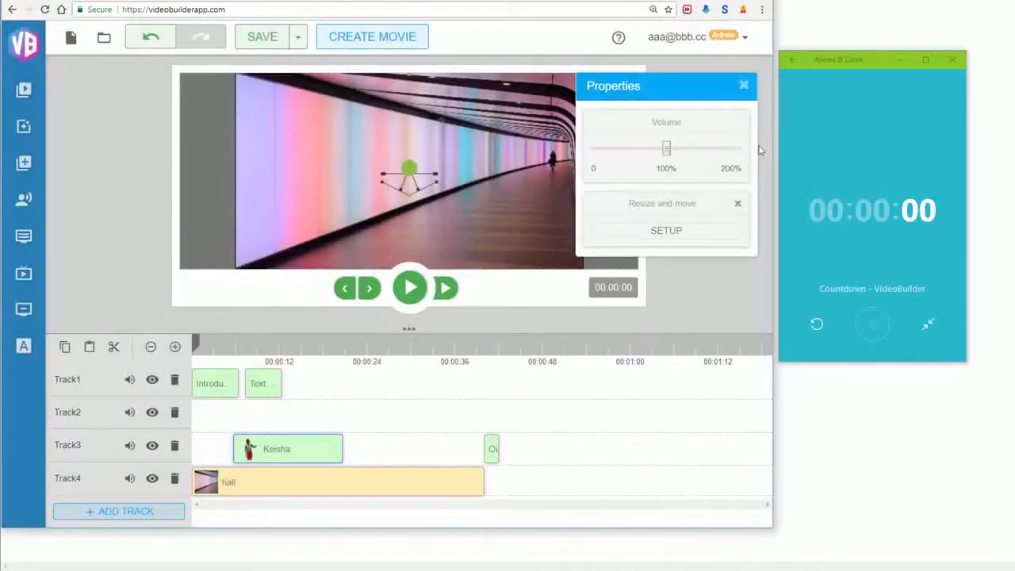
- Close the Keisha clip's Properties panel
click(744, 85)
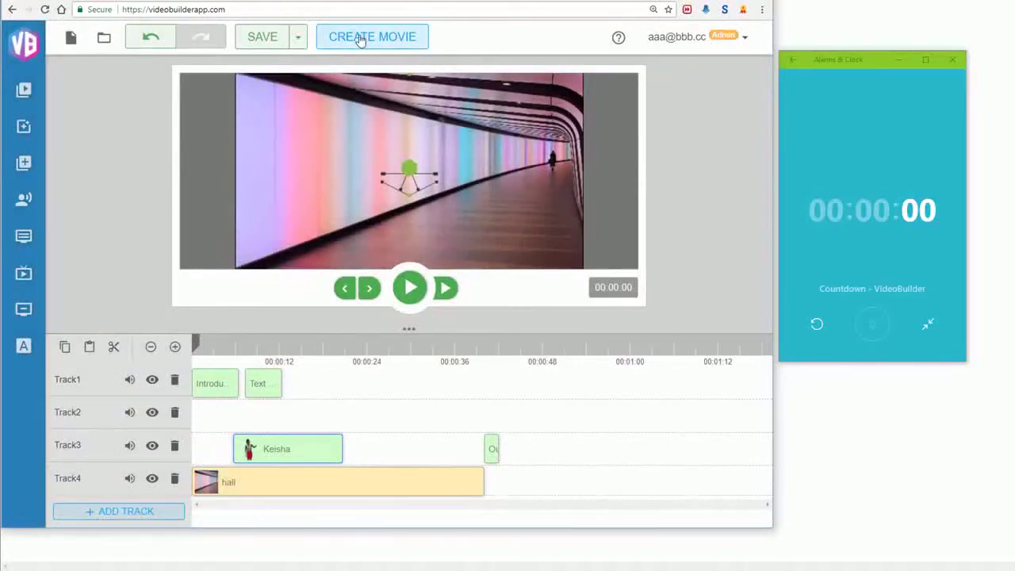